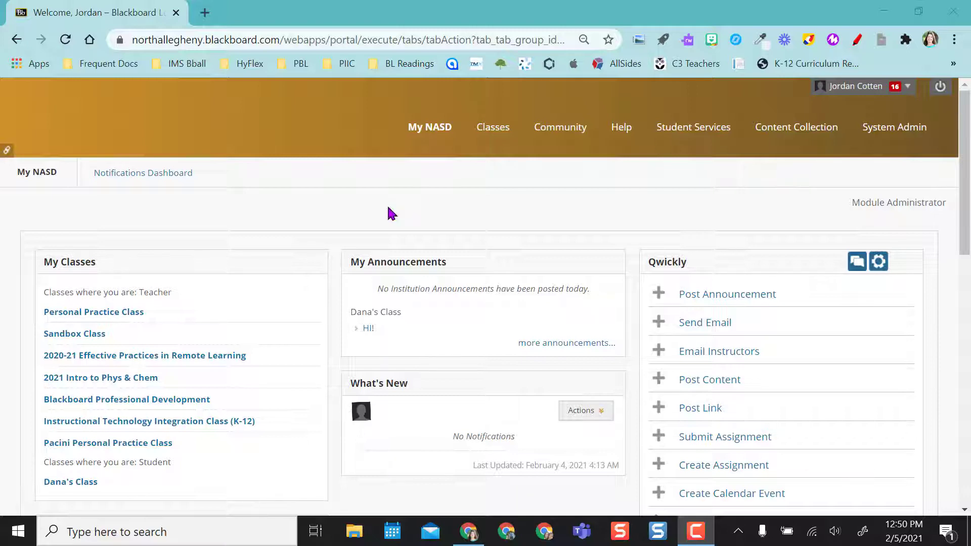
Open the 2021 Intro to Phys & Chem class and its Full Grade Center
left_click(131, 380)
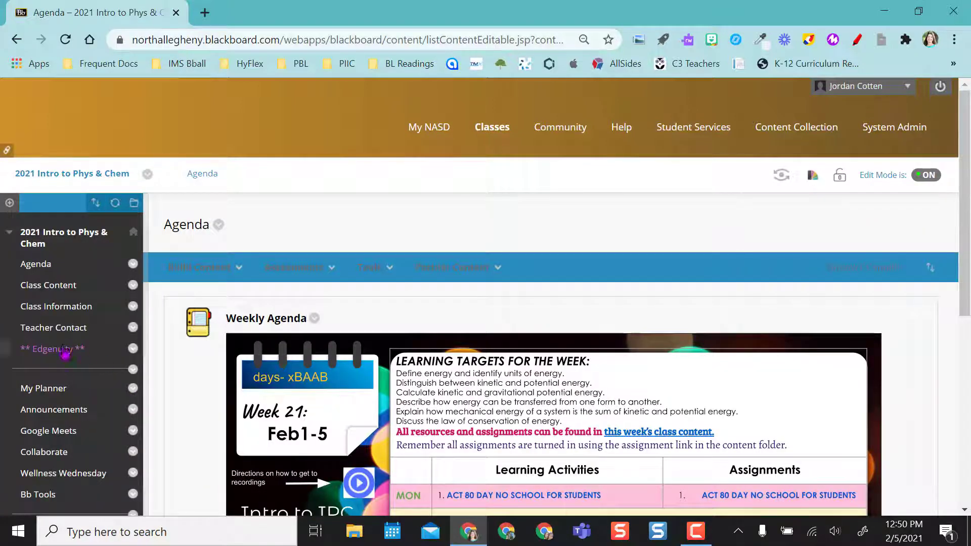
scroll(61, 395, "down", 5)
scroll(67, 396, "down", 1)
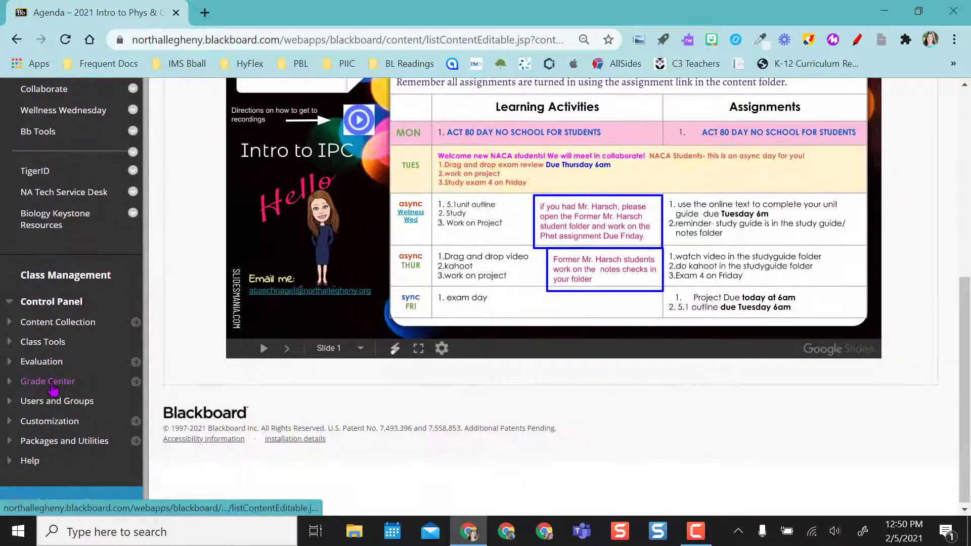
left_click(52, 387)
left_click(56, 412)
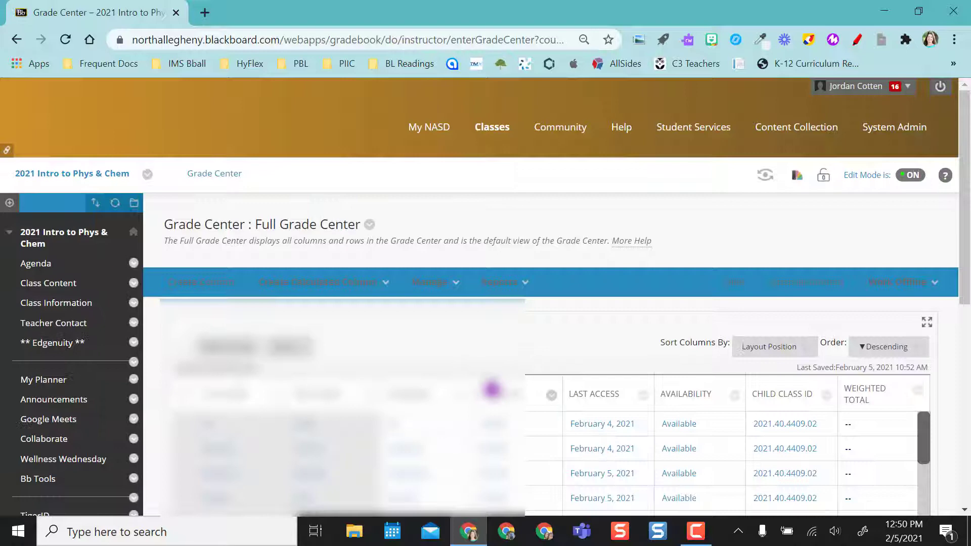
Scroll the grade grid sideways to bring the EX 2 PERIOD 8 column into view
scroll(626, 461, "down", 4)
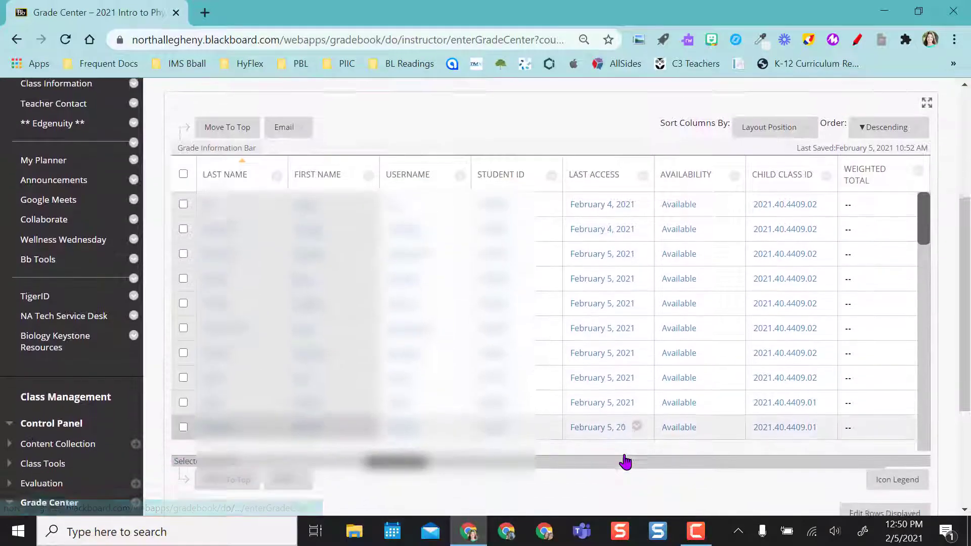
left_click_drag(466, 477, 607, 478)
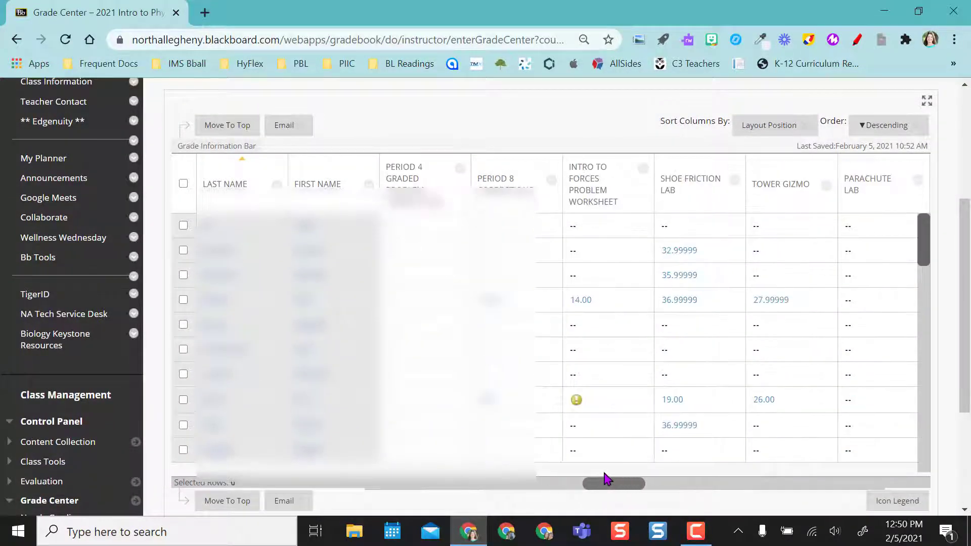
left_click(702, 482)
left_click(494, 475)
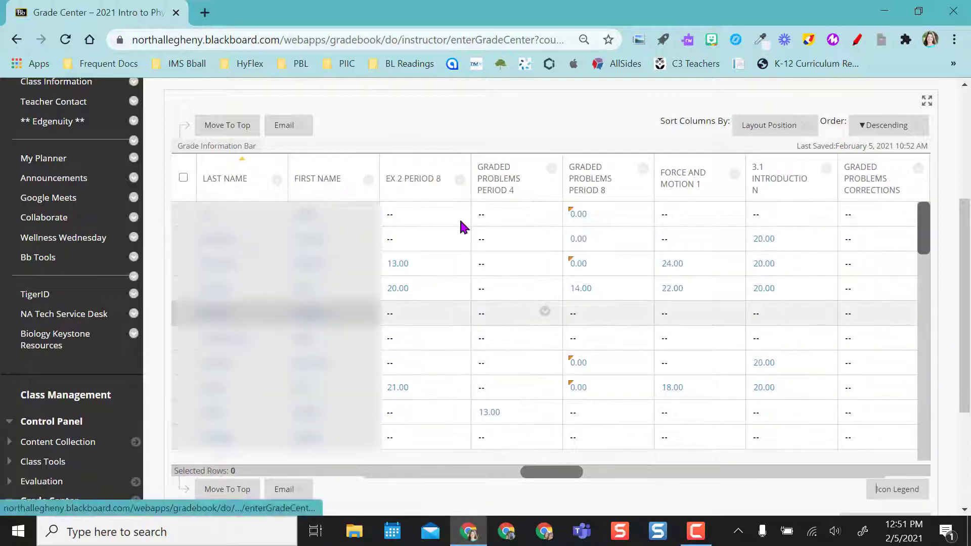
Choose Item Analysis from the EX 2 PERIOD 8 column's options menu
left_click(460, 182)
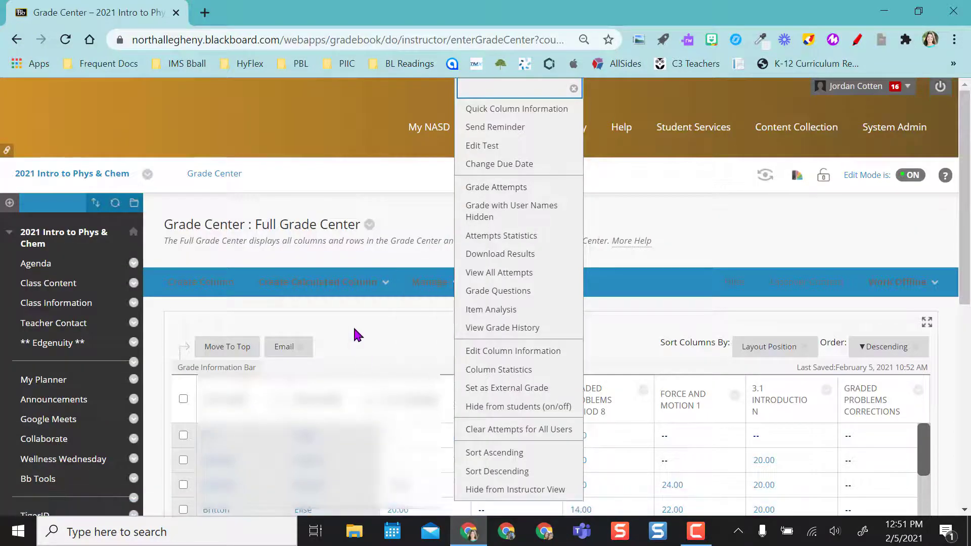
left_click(377, 331)
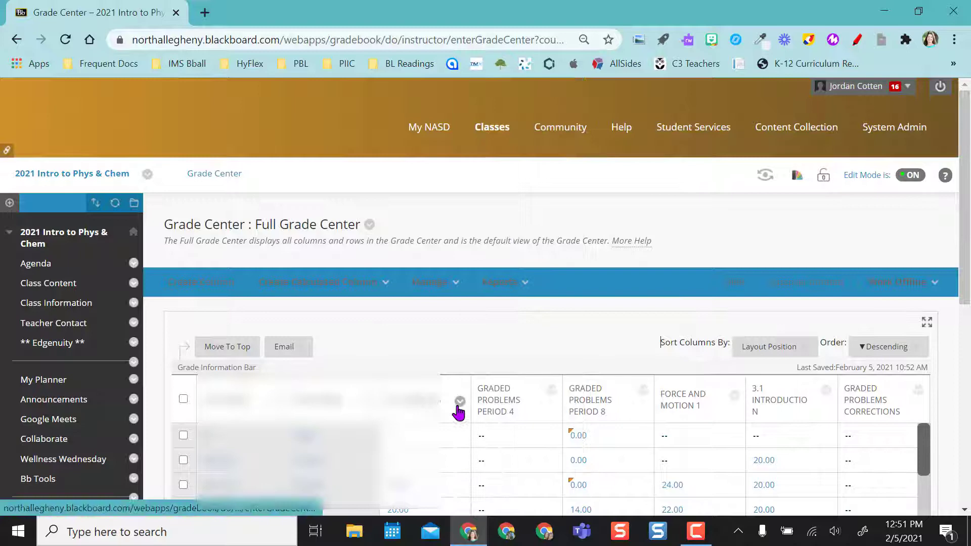
left_click(459, 402)
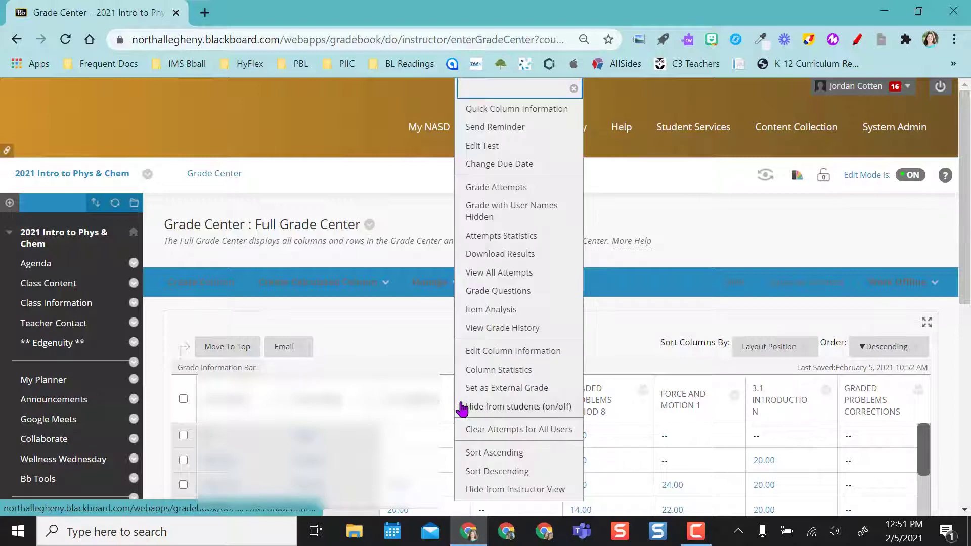
left_click(480, 316)
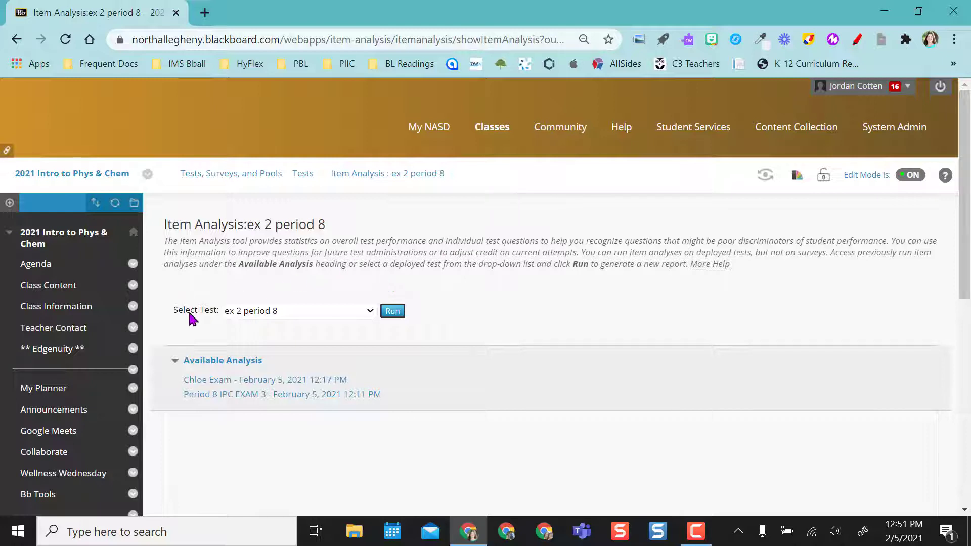
Run a new item analysis with 'ex 2 period 8' selected as the test
left_click(363, 311)
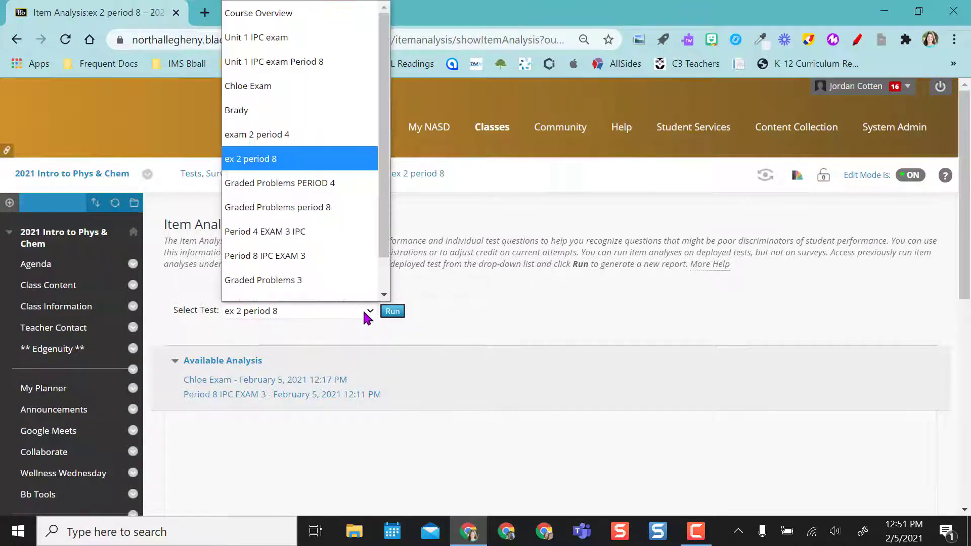
scroll(334, 273, "down", 1)
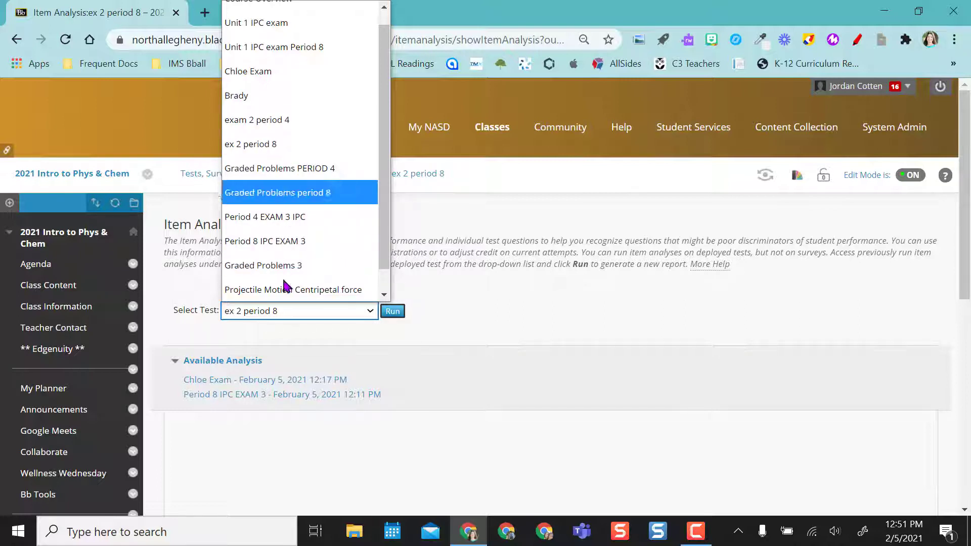
left_click(270, 146)
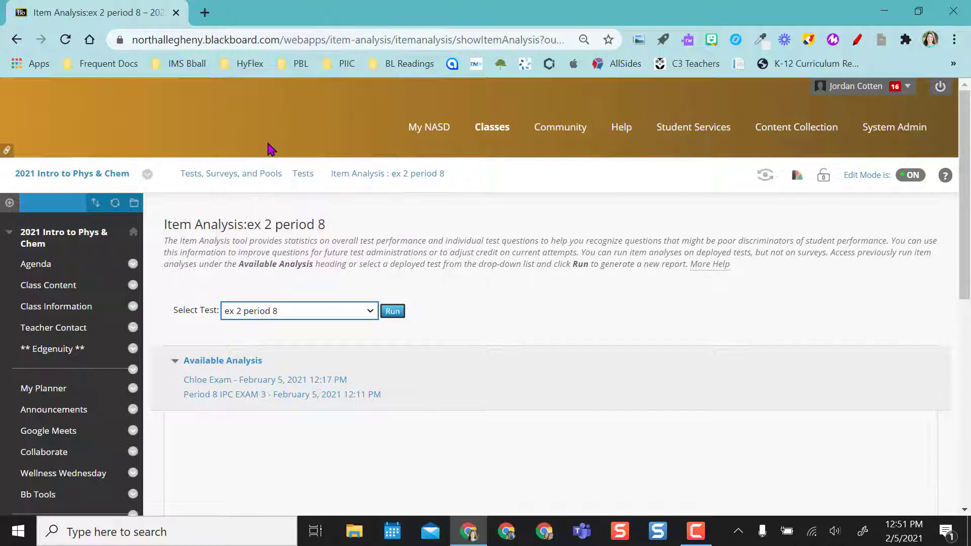
left_click(392, 318)
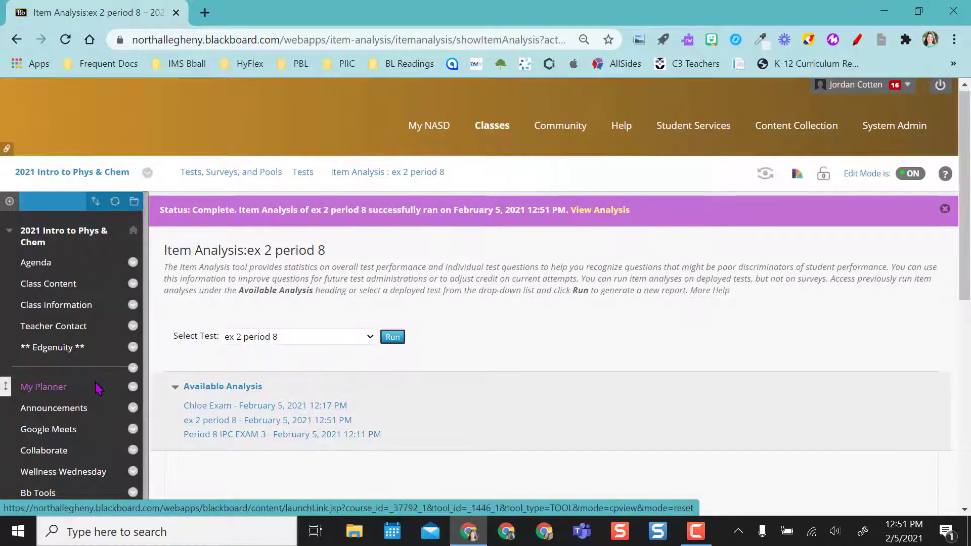
Collapse Grade Center and go to Class Tools > Tests, Surveys, and Pools
scroll(99, 390, "down", 1)
scroll(99, 389, "down", 8)
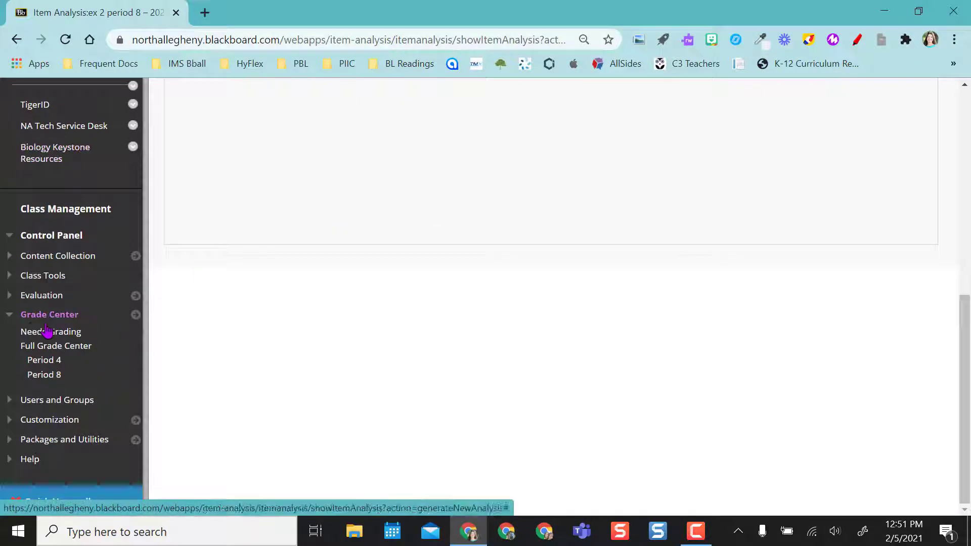
left_click(11, 319)
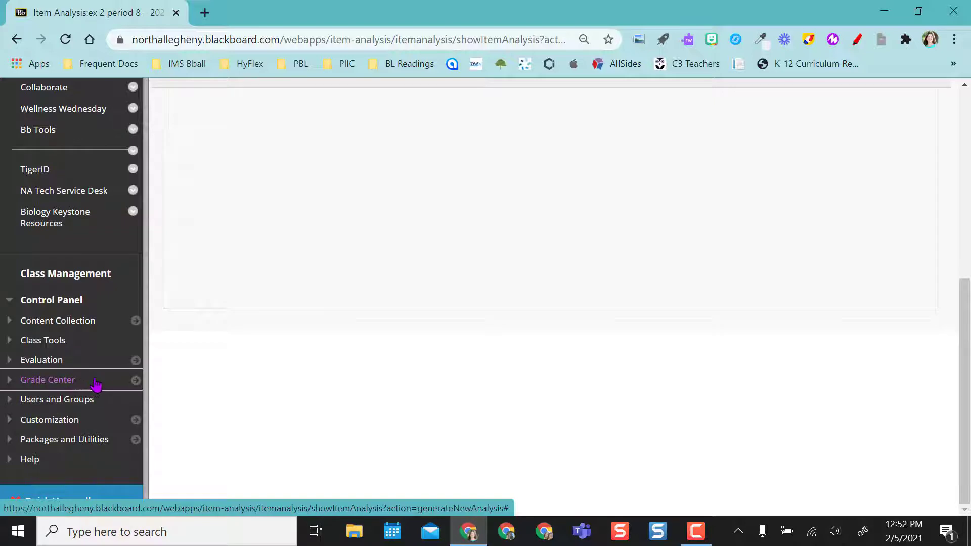
left_click(55, 345)
scroll(48, 428, "down", 8)
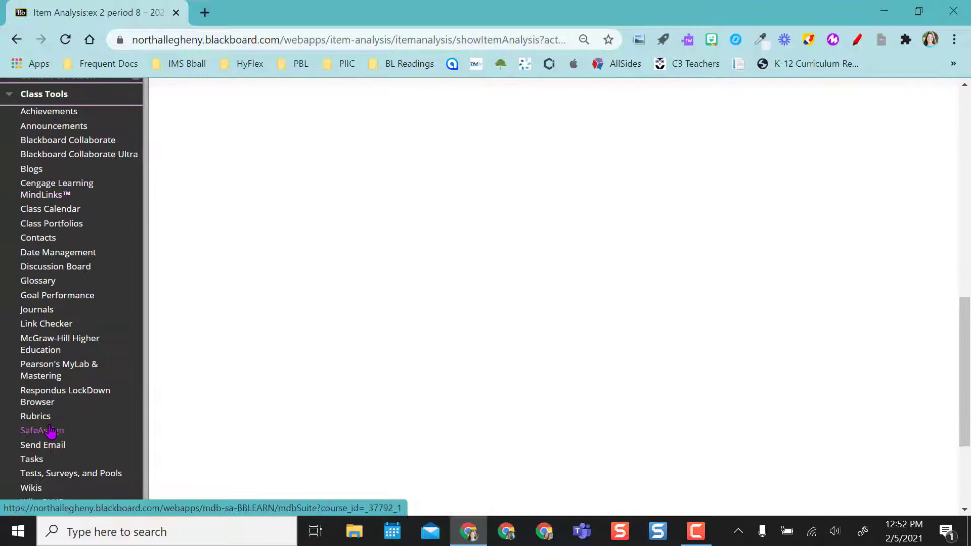
left_click(63, 313)
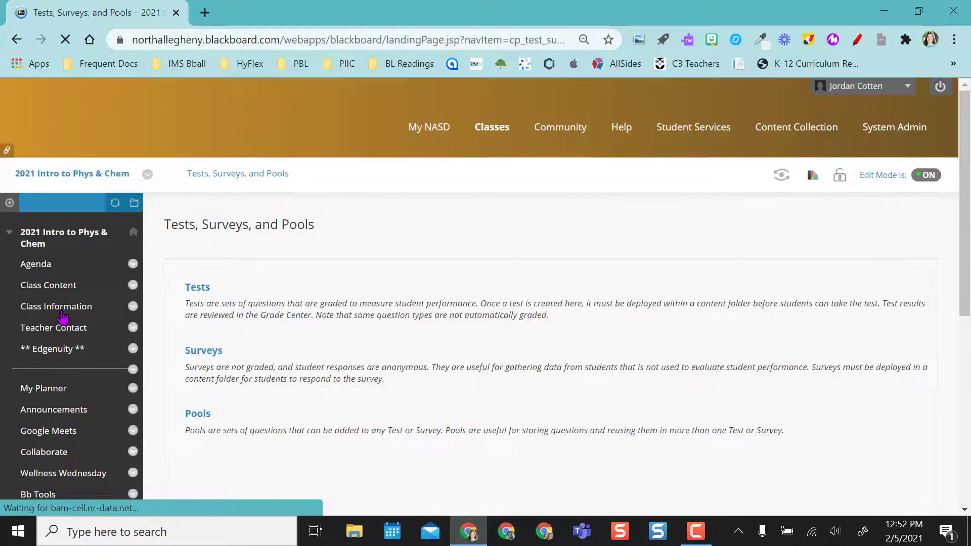
Open the Tests list and bring up the options menu for Exam 4
left_click(198, 287)
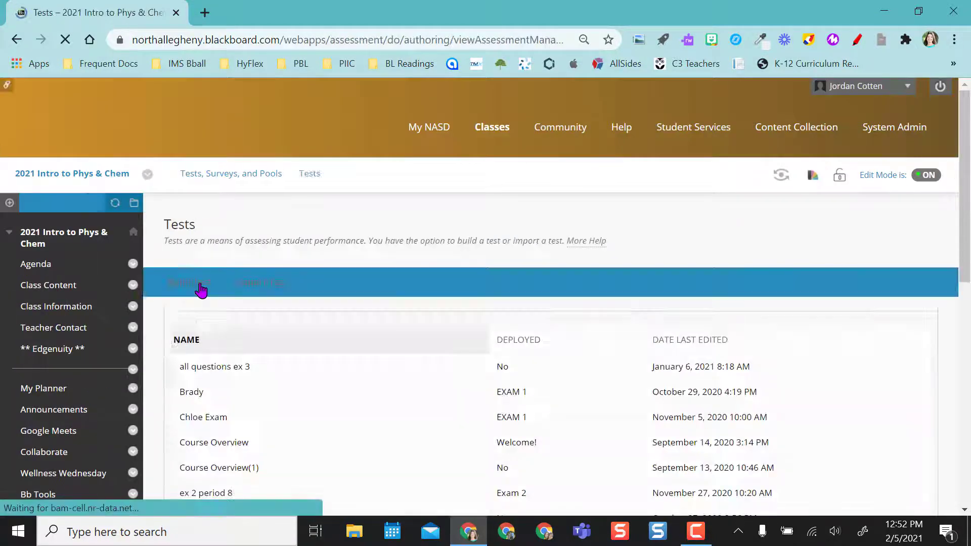
scroll(208, 316, "down", 3)
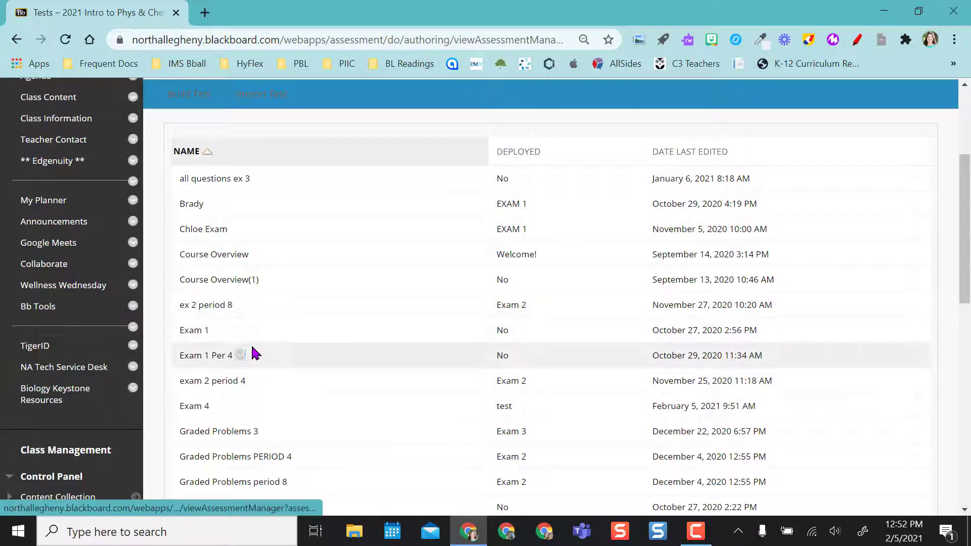
scroll(253, 351, "down", 3)
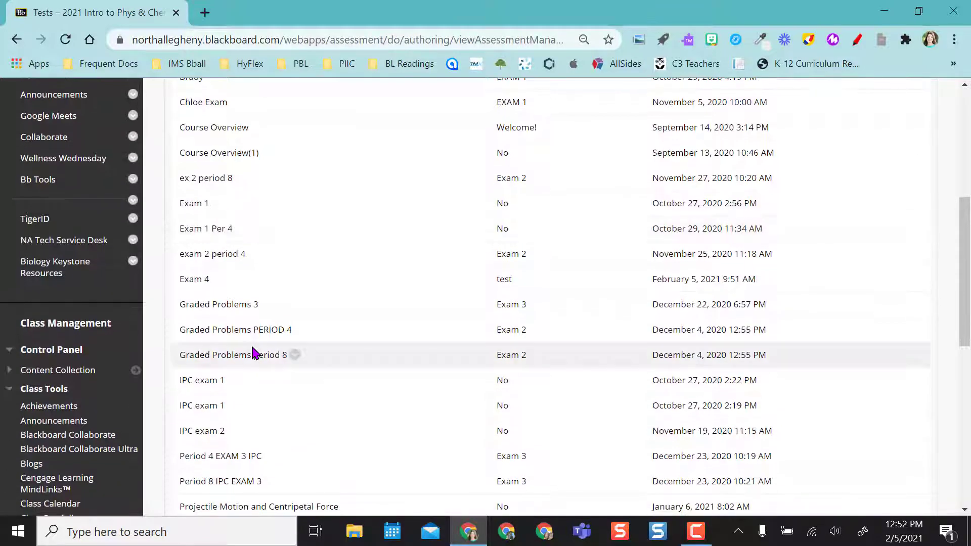
left_click(217, 280)
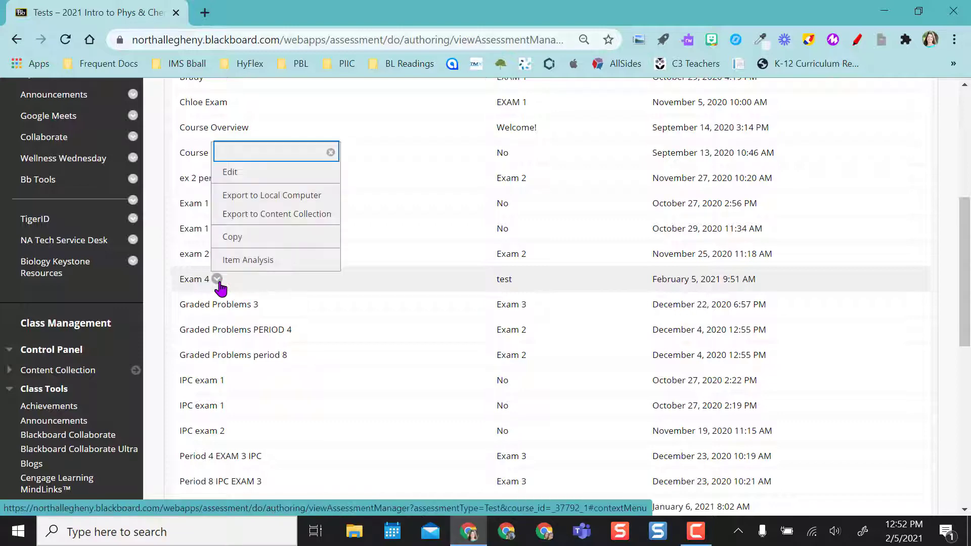
left_click(248, 260)
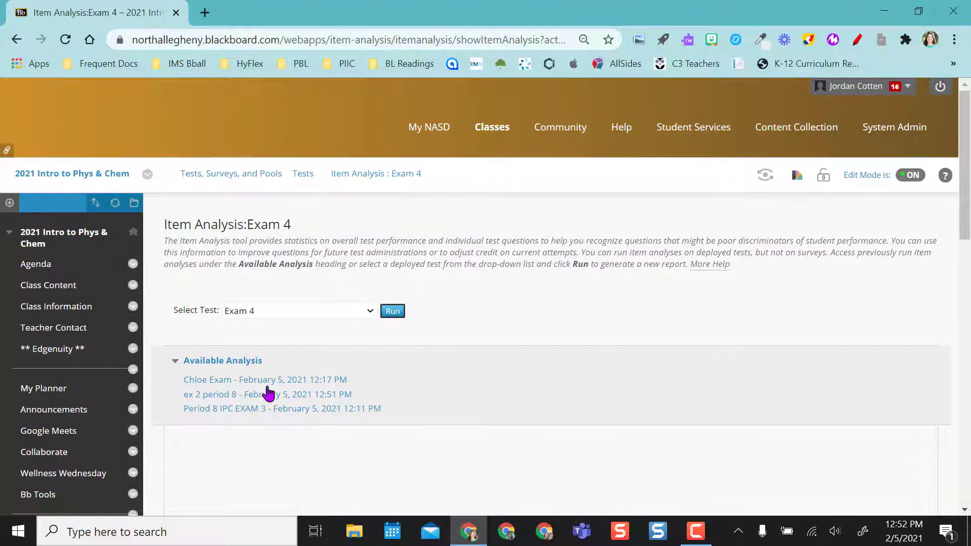
left_click(364, 310)
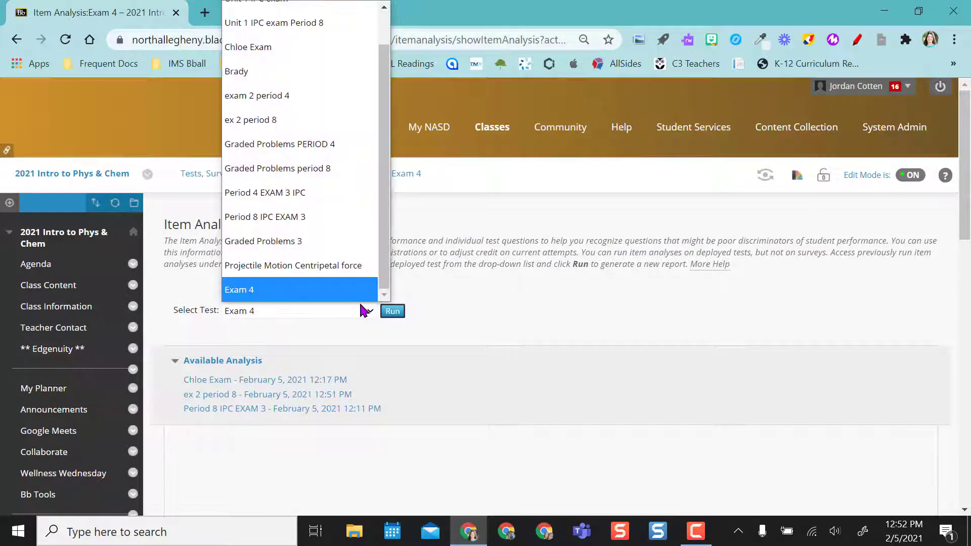
left_click(360, 309)
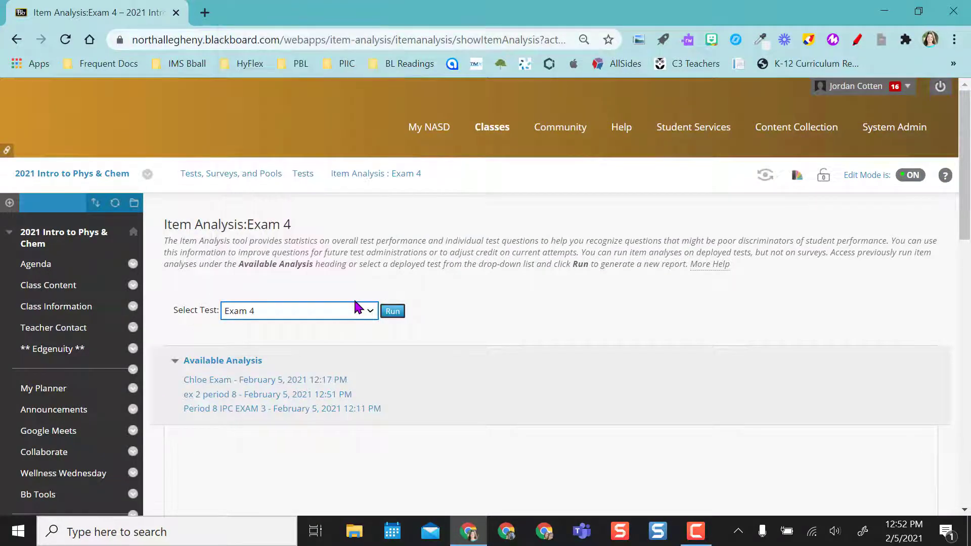
left_click(392, 312)
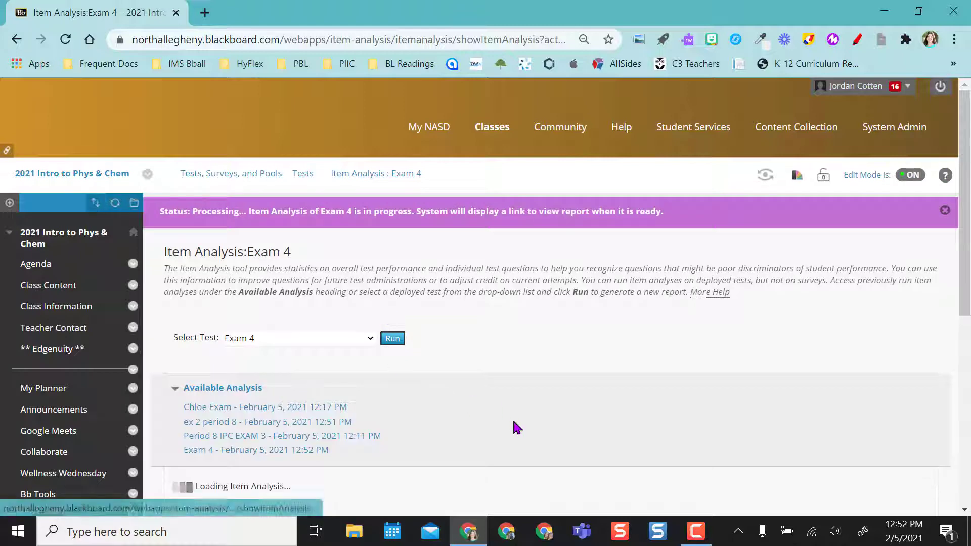
scroll(513, 425, "down", 2)
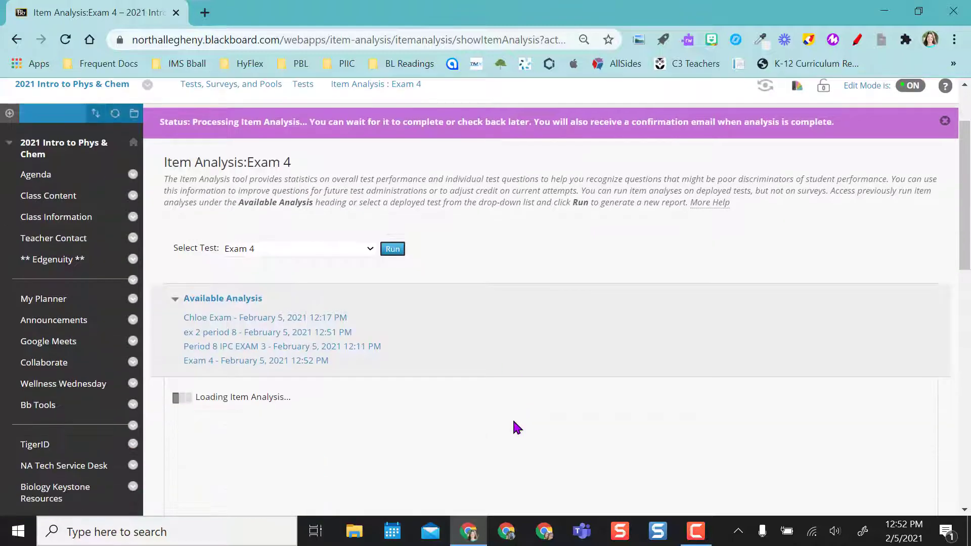
left_click(263, 360)
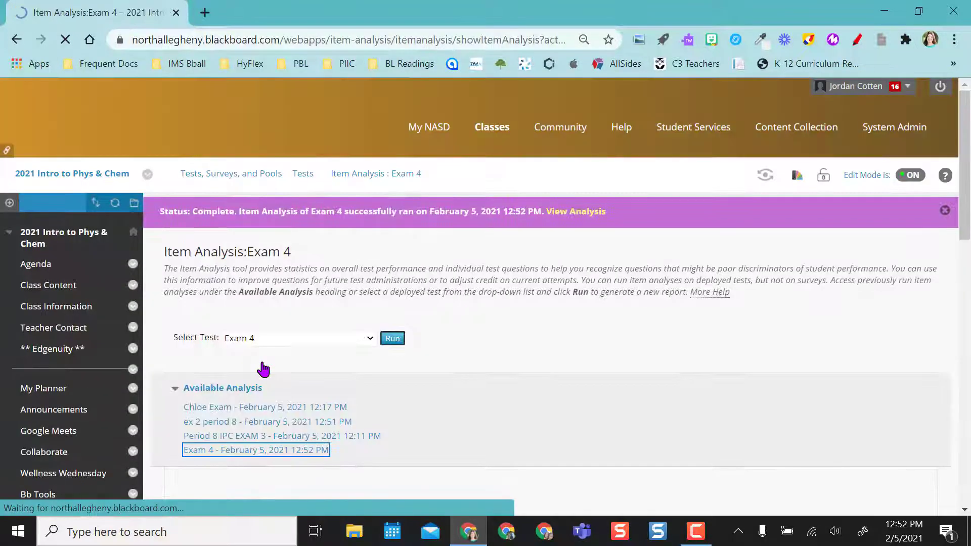
scroll(529, 428, "down", 7)
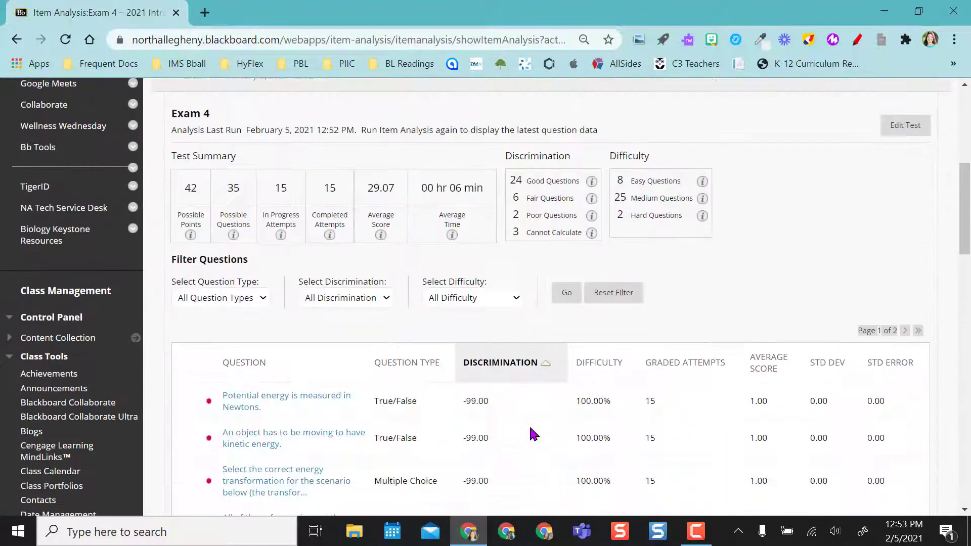
mouse_move(193, 194)
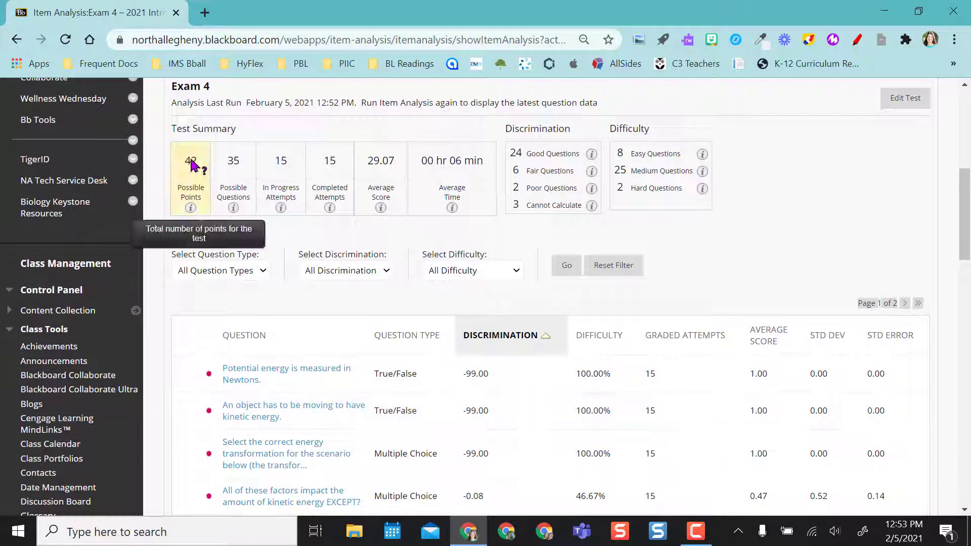
mouse_move(241, 162)
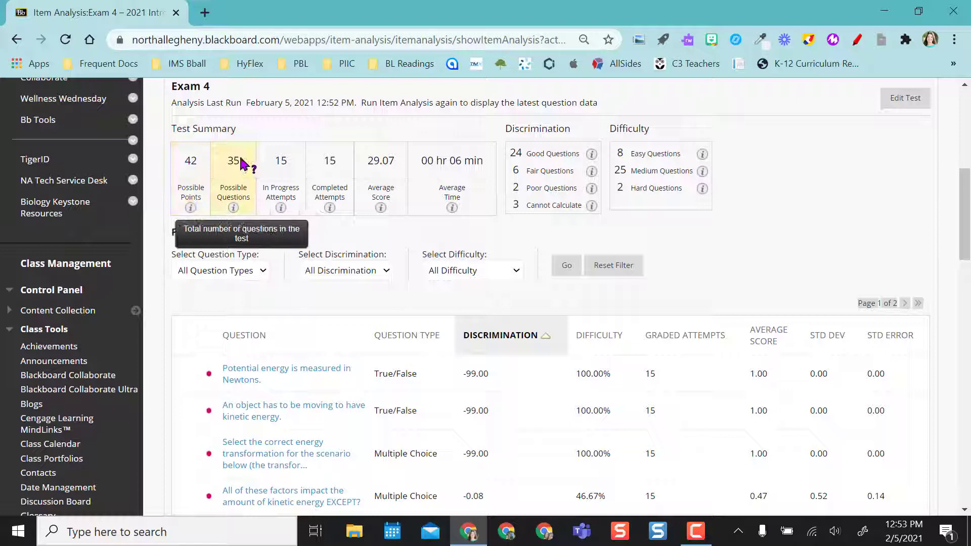
mouse_move(280, 160)
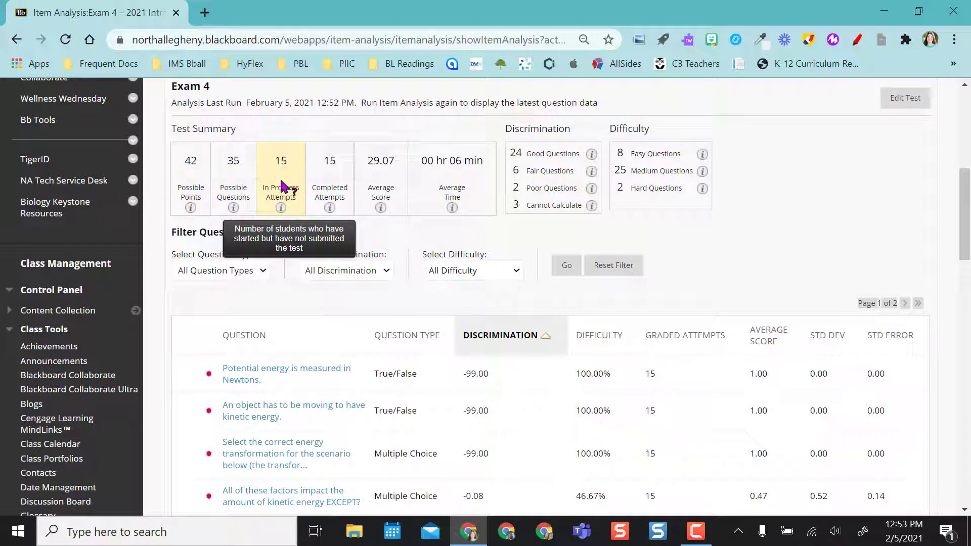
mouse_move(326, 172)
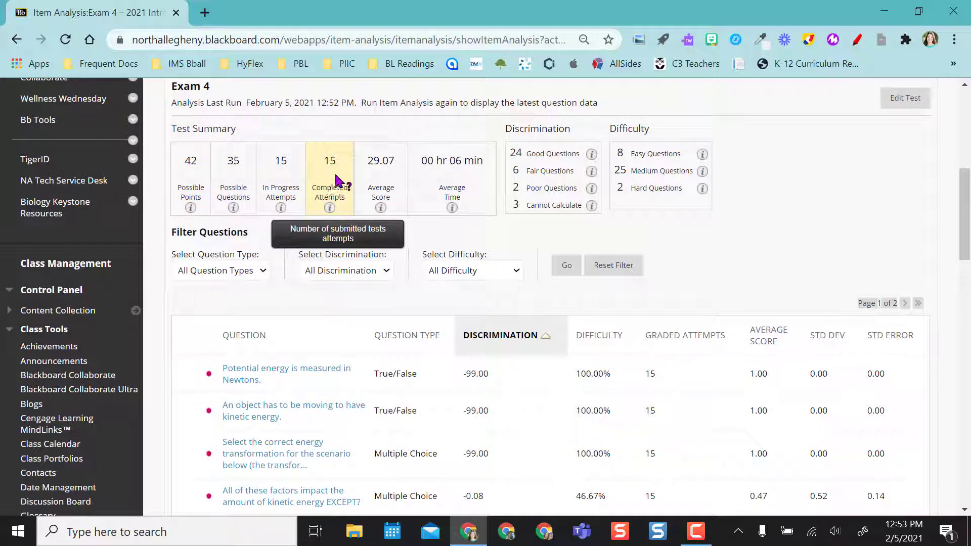
mouse_move(389, 174)
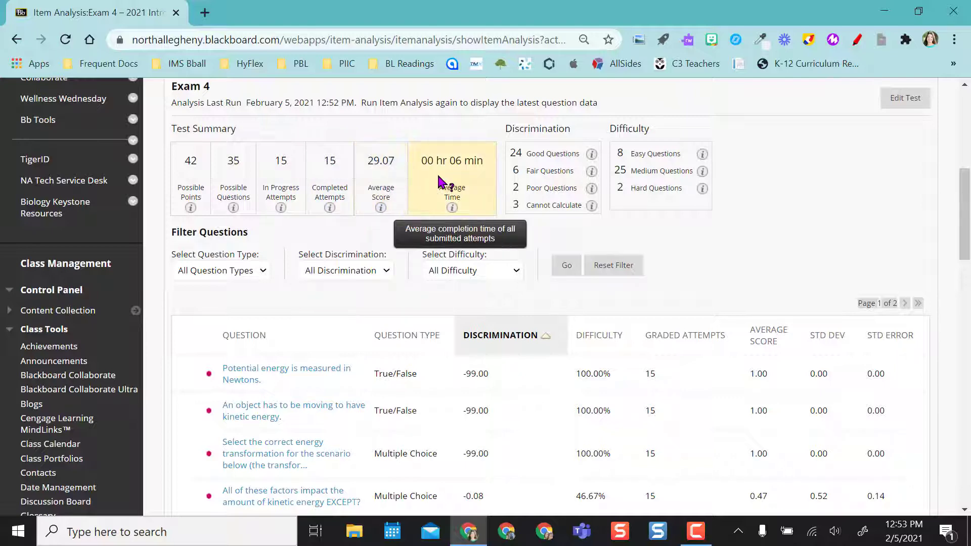
mouse_move(532, 155)
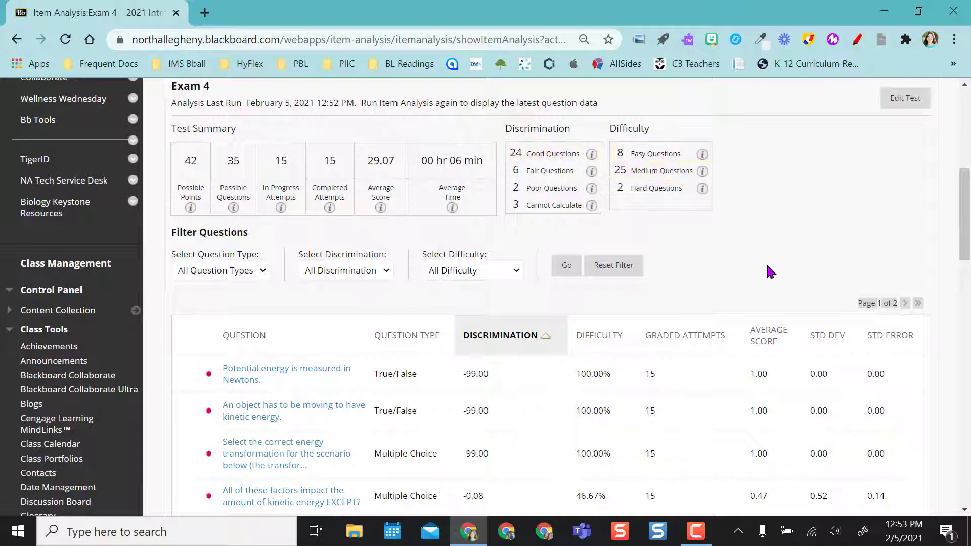
scroll(768, 271, "down", 1)
scroll(768, 271, "down", 3)
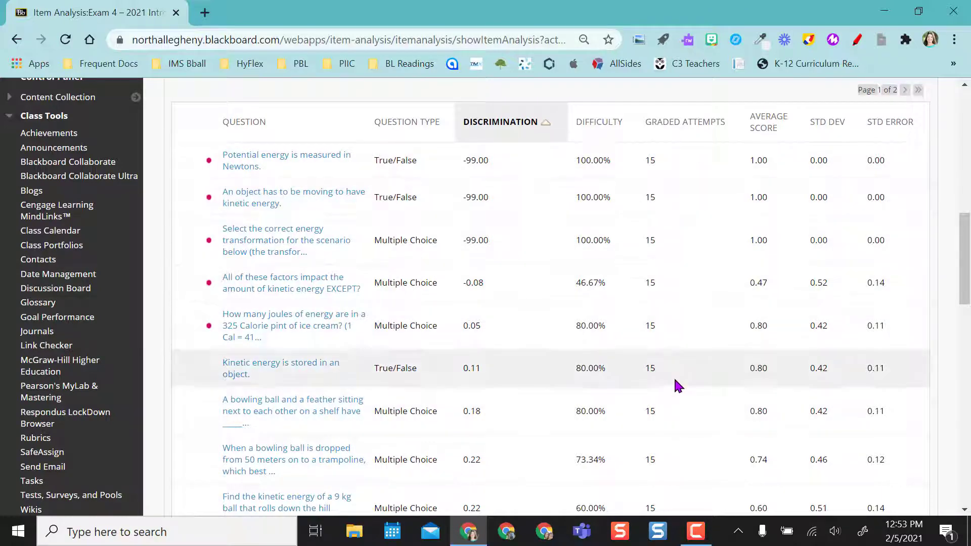
scroll(674, 435, "down", 1)
scroll(674, 434, "up", 2)
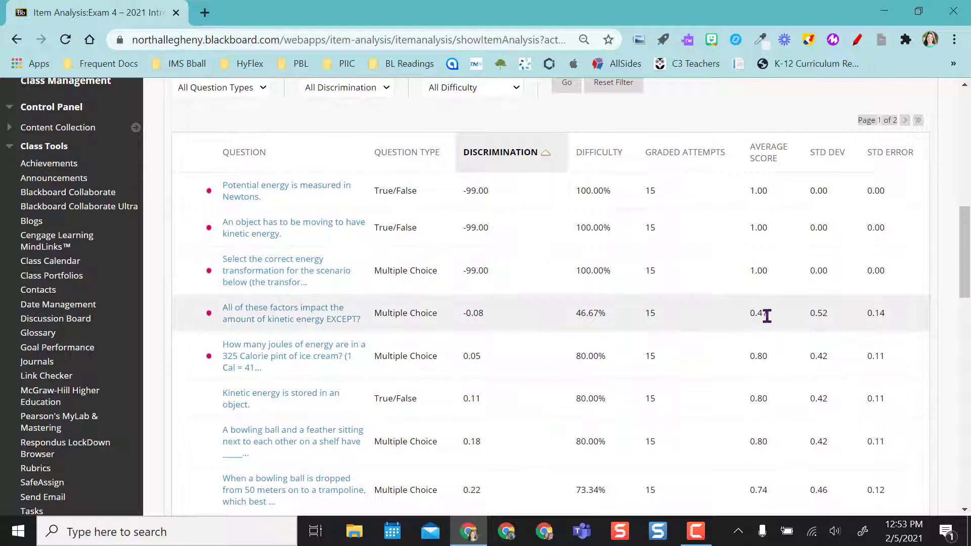
scroll(767, 315, "down", 2)
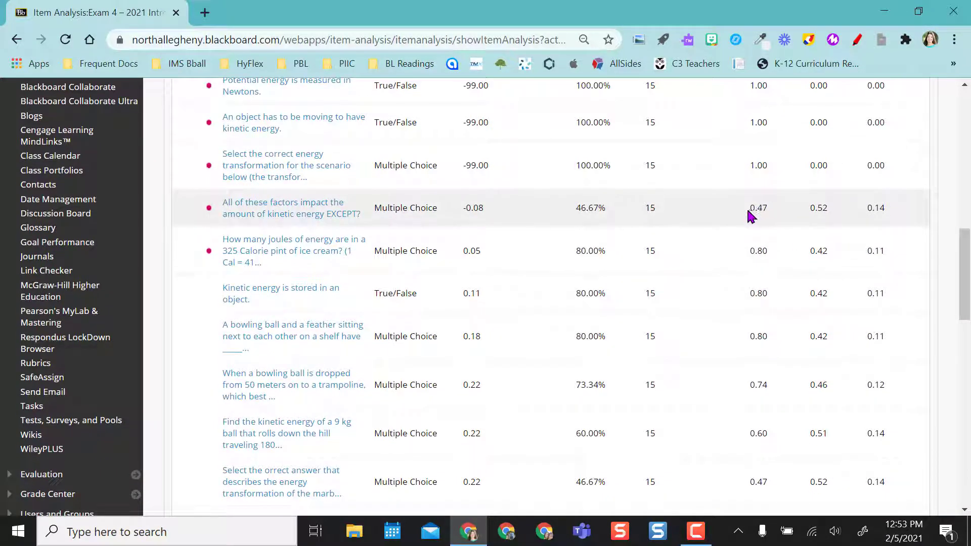
scroll(751, 211, "up", 1)
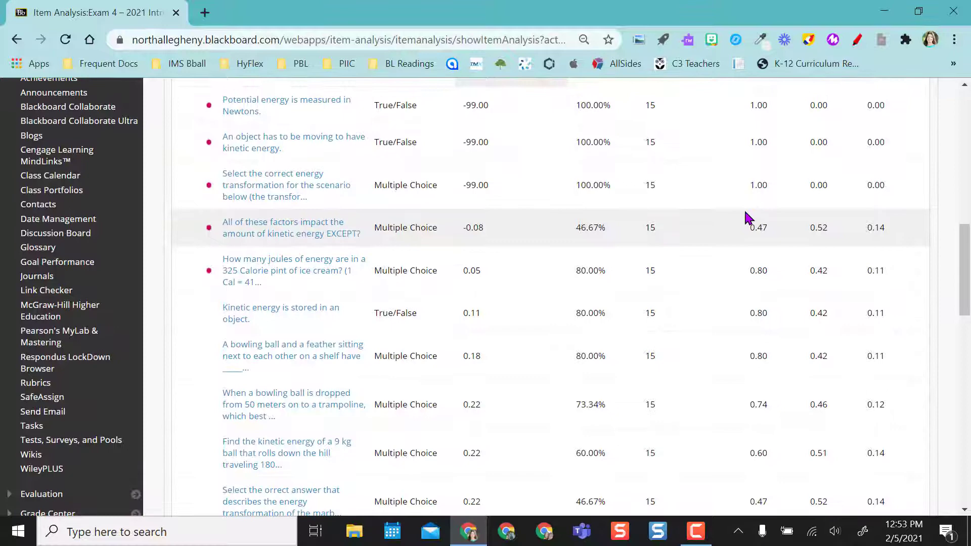
Show question 4's answer statistics: answer a correct, chosen by 7 students (46.67%)
left_click(300, 229)
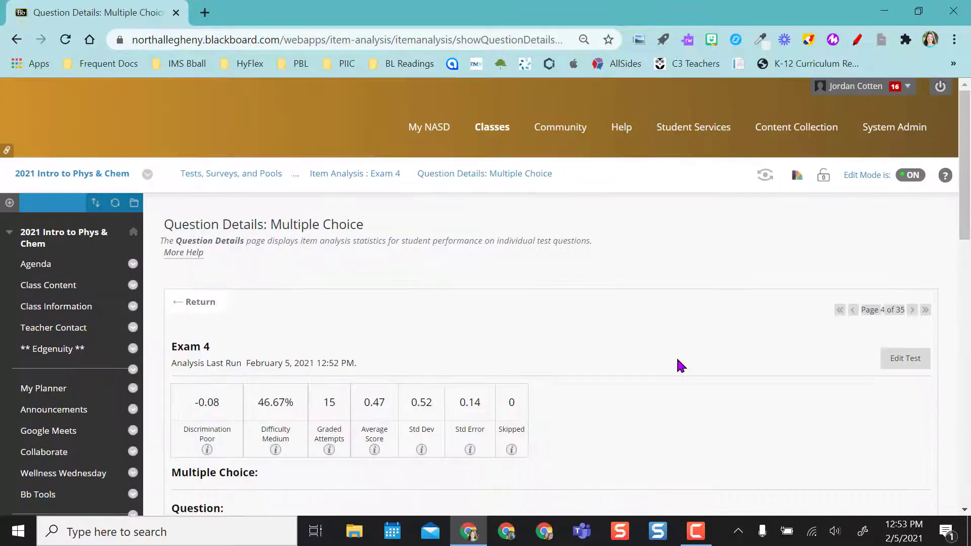
scroll(678, 362, "down", 3)
scroll(677, 362, "down", 3)
scroll(677, 362, "up", 1)
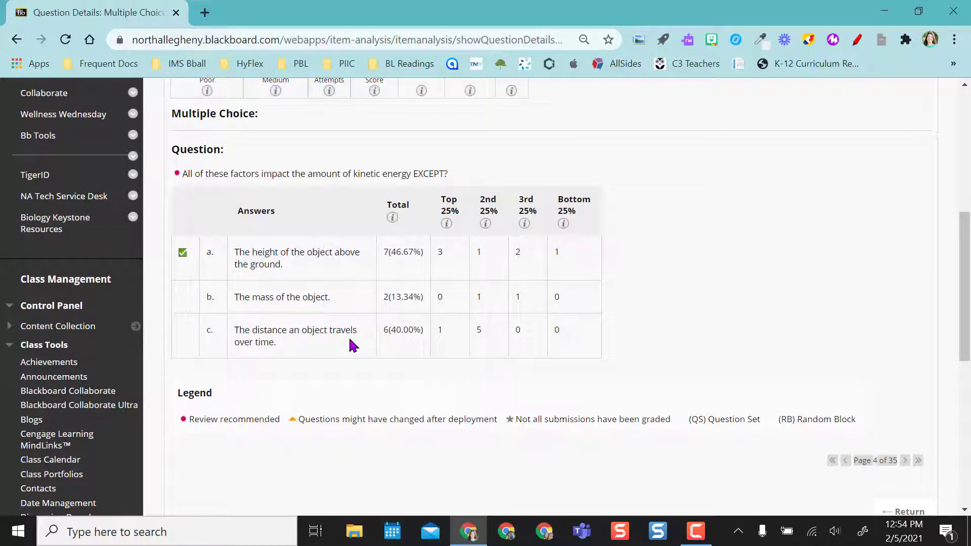
Return to the available analyses and open the 'ex 2 period 8' item analysis
scroll(206, 162, "up", 5)
left_click(203, 186)
scroll(202, 184, "up", 2)
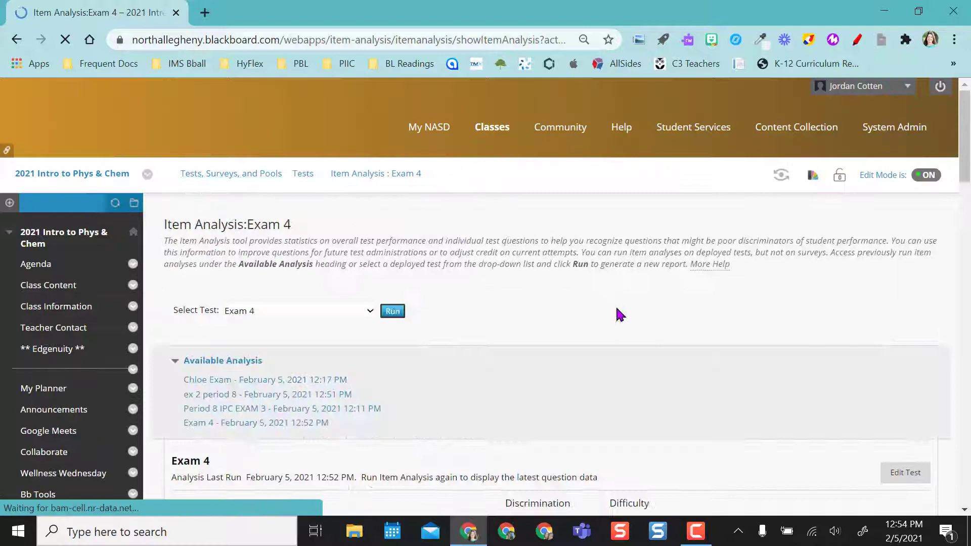
scroll(621, 317, "down", 3)
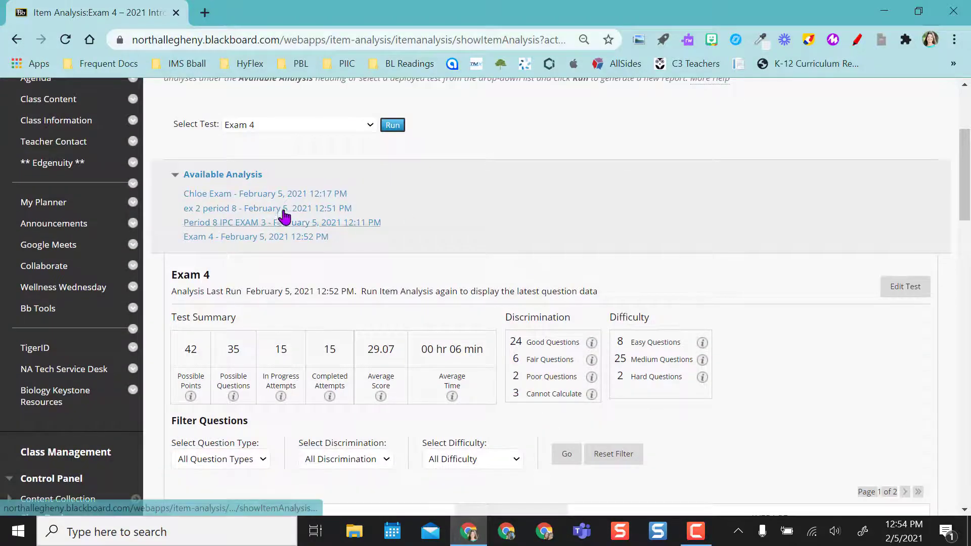
left_click(276, 209)
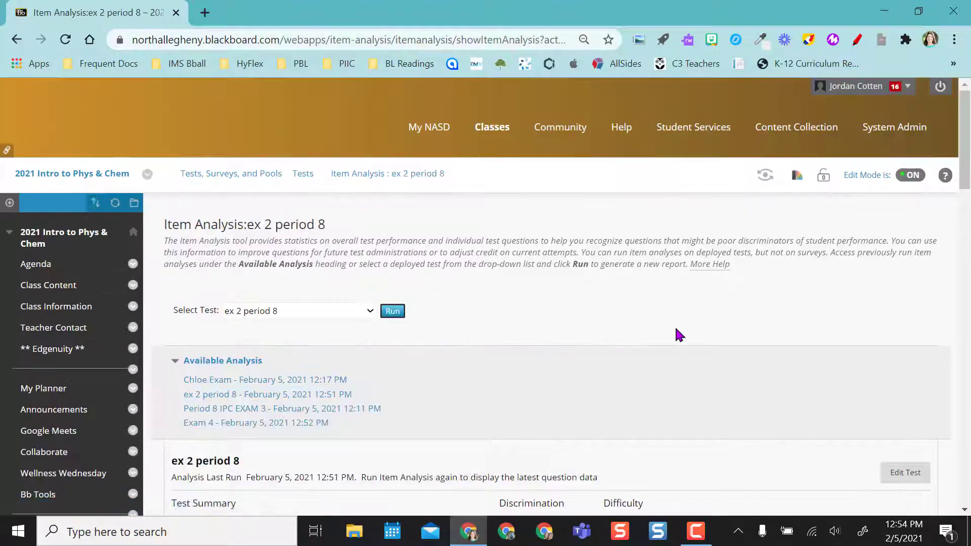
Review its summary (25 questions, 15 attempts, average 18.47) and the question table
scroll(675, 326, "down", 10)
scroll(674, 326, "up", 3)
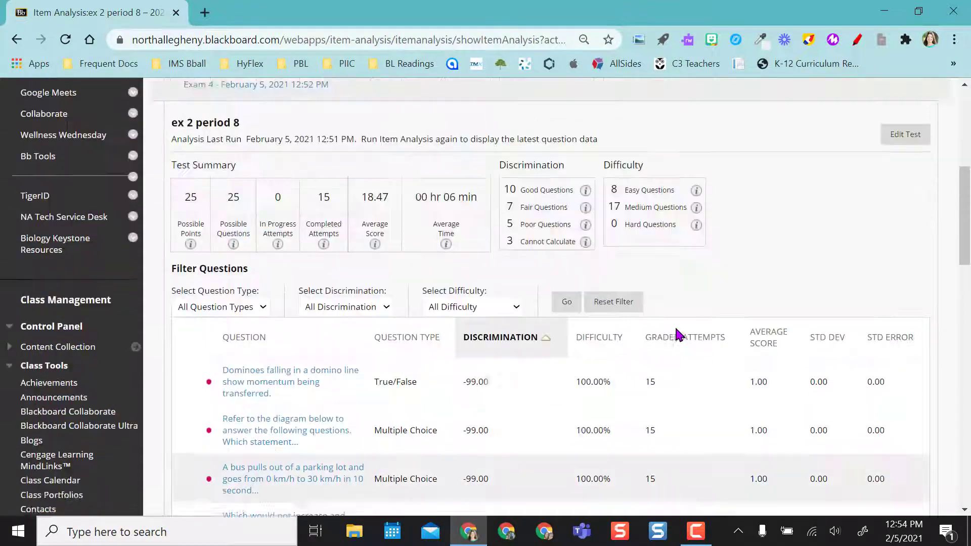
scroll(674, 326, "up", 1)
scroll(675, 326, "down", 3)
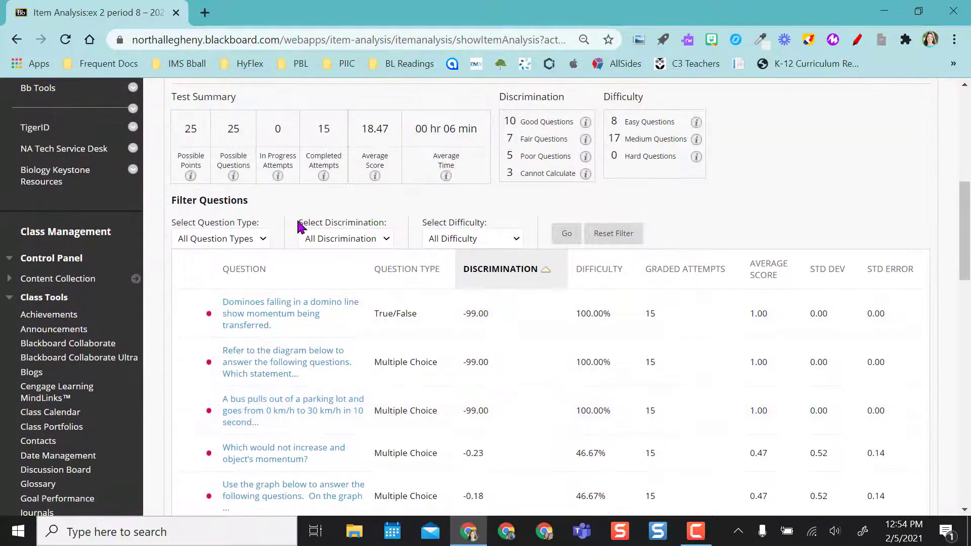
mouse_move(196, 156)
mouse_move(241, 157)
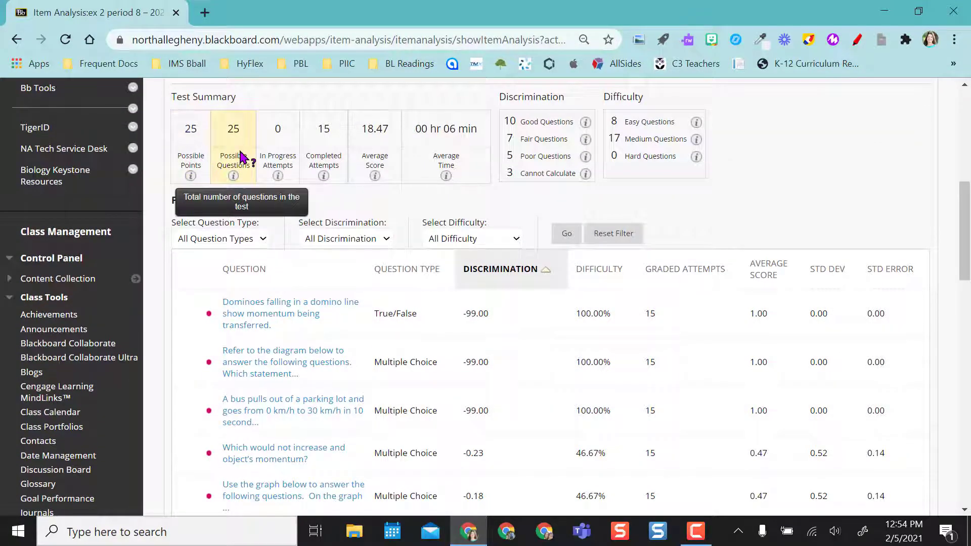
mouse_move(330, 149)
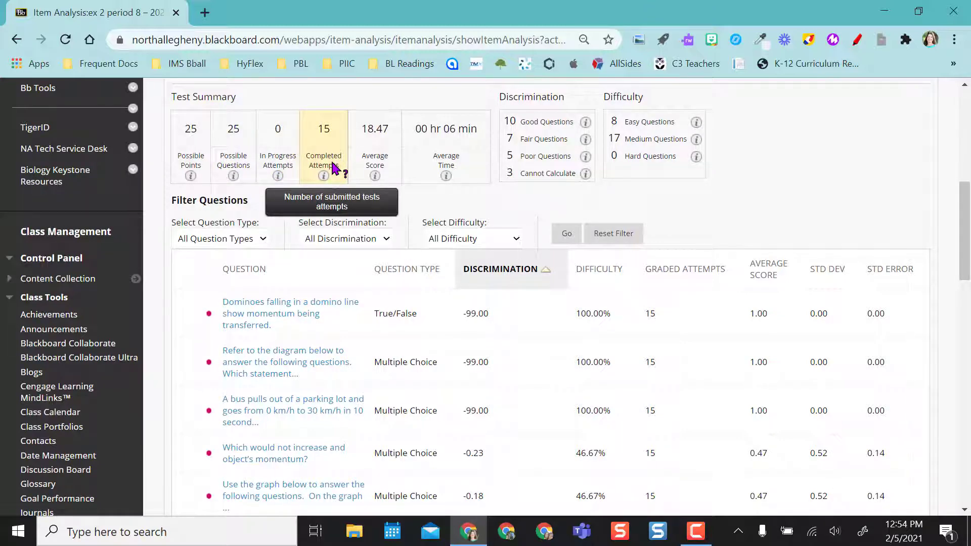
scroll(332, 168, "down", 4)
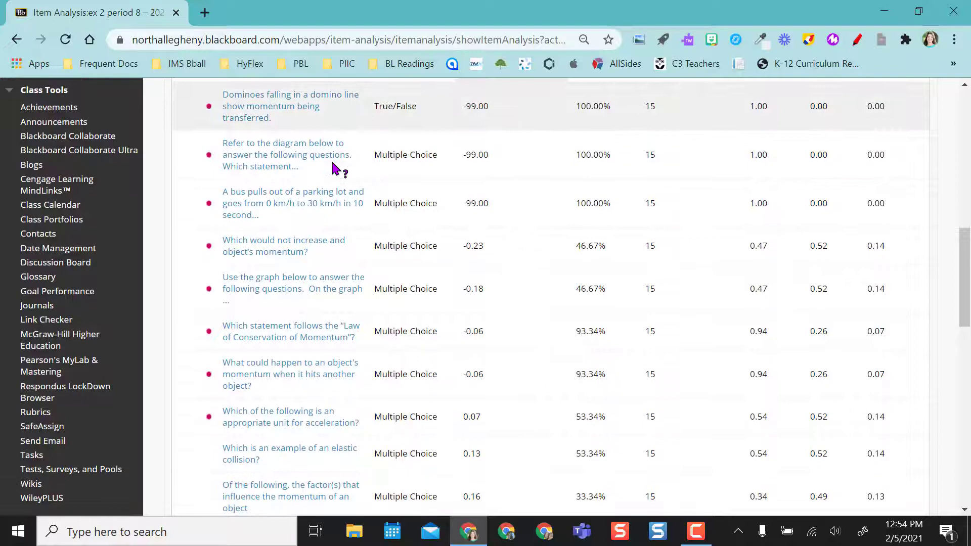
scroll(332, 169, "down", 6)
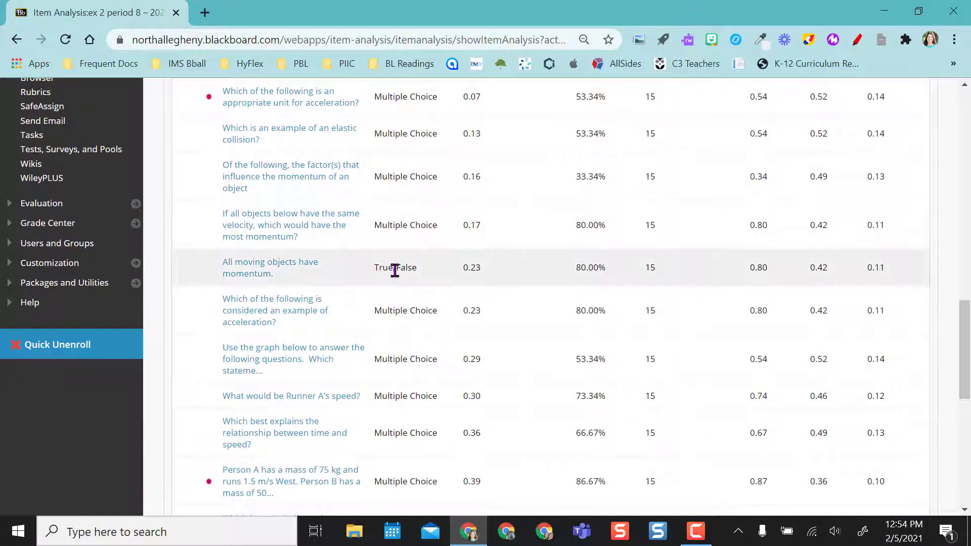
scroll(403, 283, "up", 11)
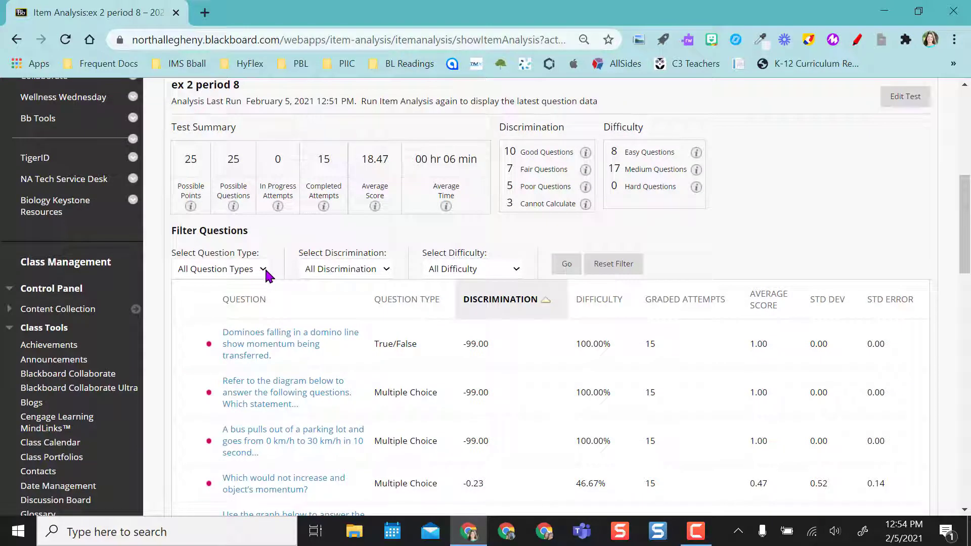
Filter the ex 2 period 8 question table to True/False, leaving 3 questions
left_click(265, 273)
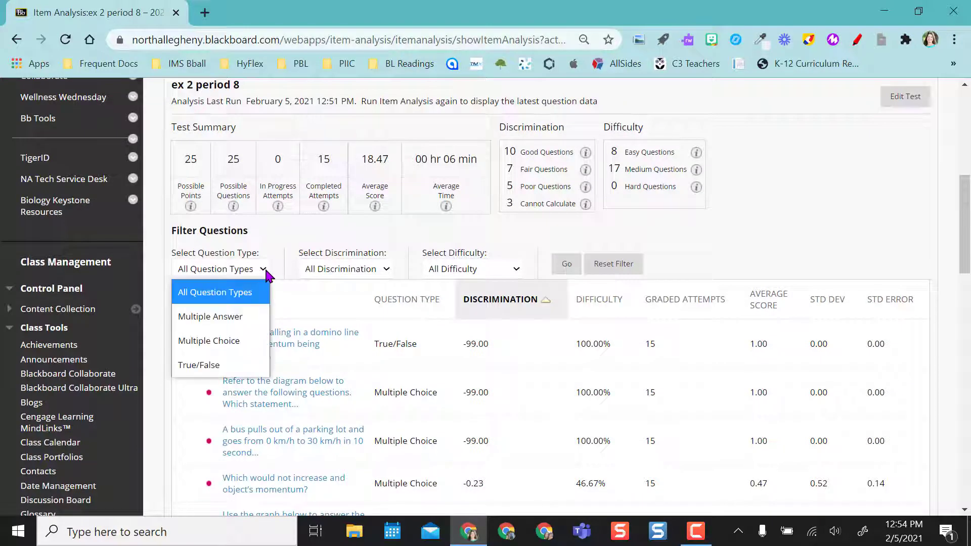
left_click(234, 365)
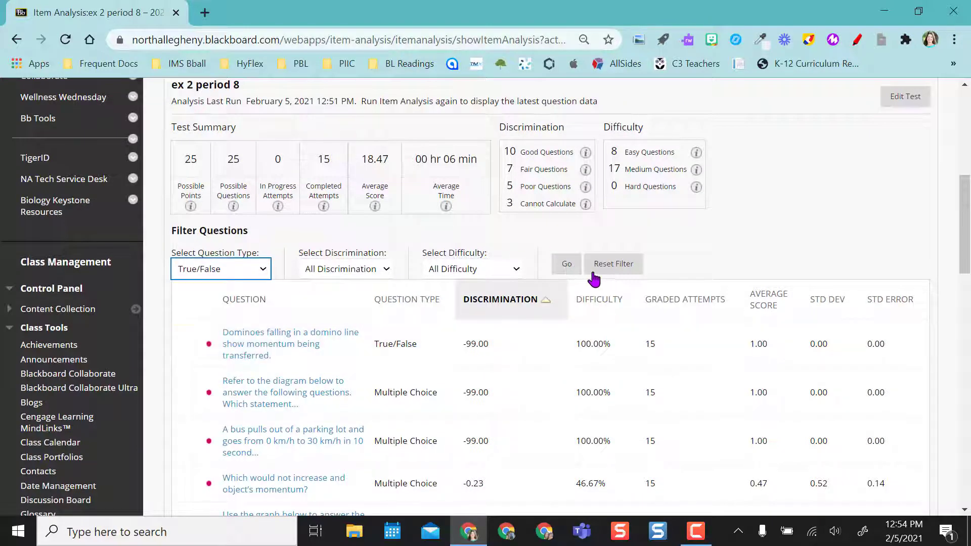
left_click(566, 264)
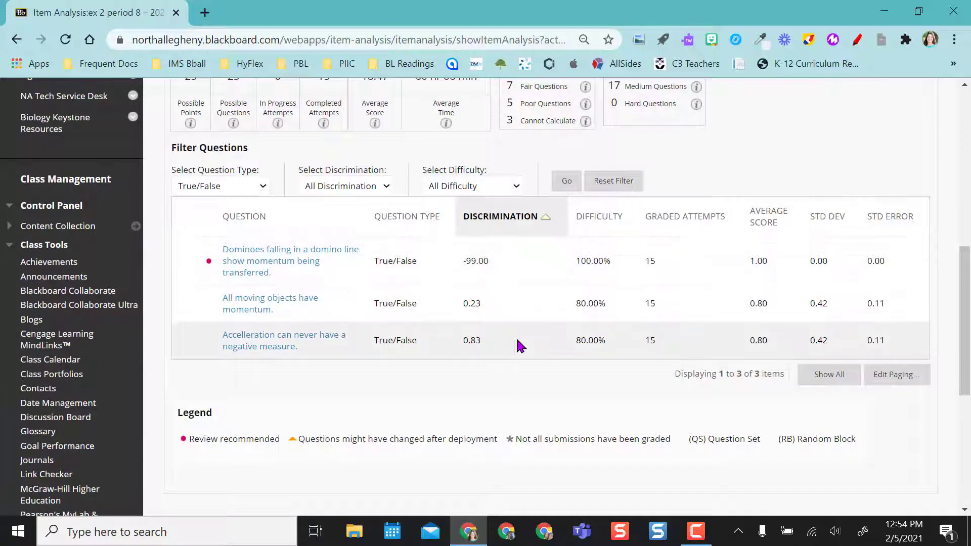
scroll(529, 420, "up", 3)
scroll(528, 420, "up", 3)
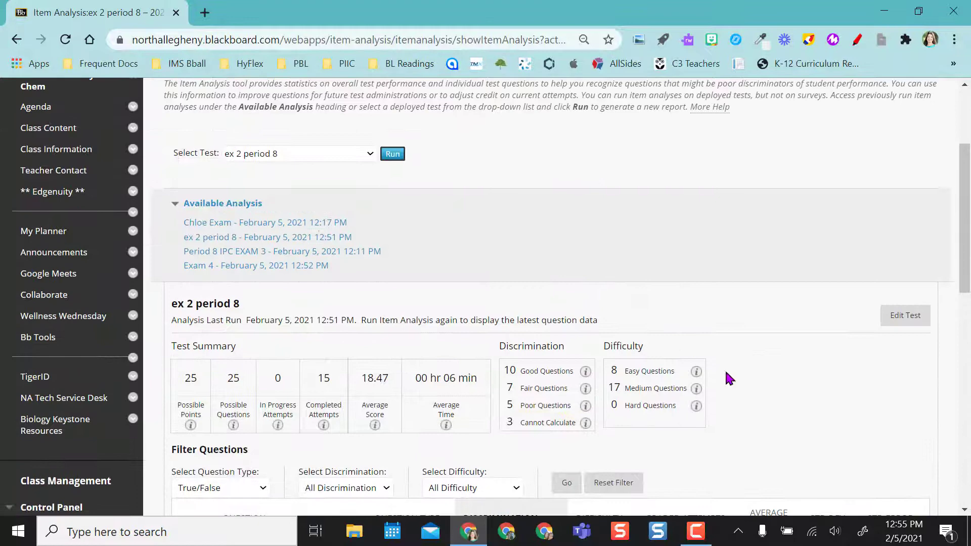
scroll(741, 387, "up", 3)
scroll(743, 393, "up", 1)
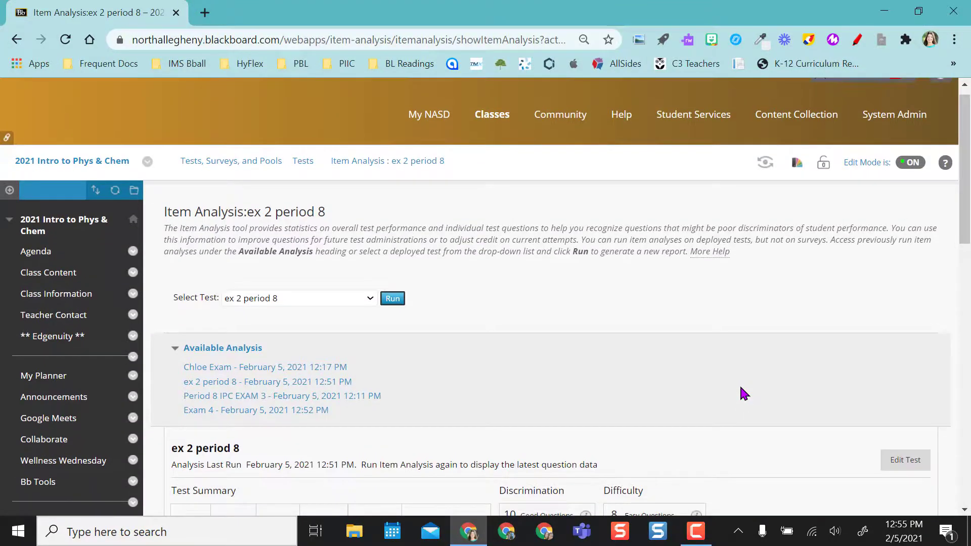